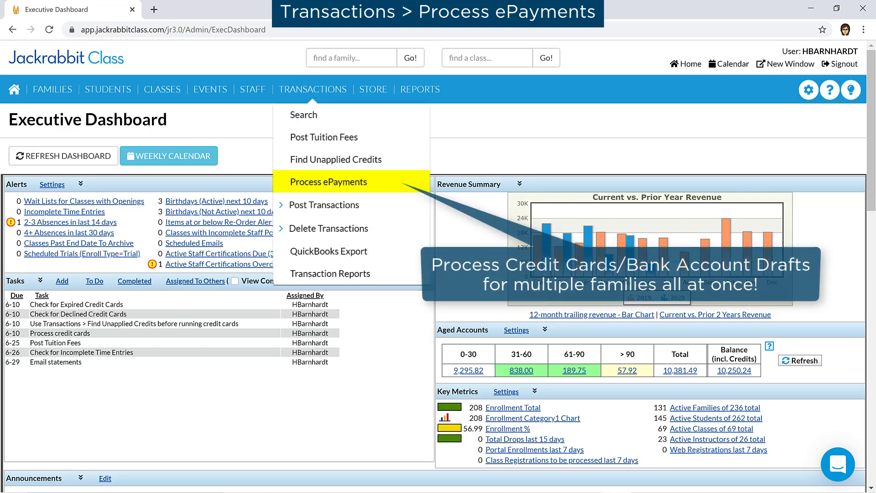
- Preview the batch of card ePayments and view one family's approved payment details
left_click(329, 181)
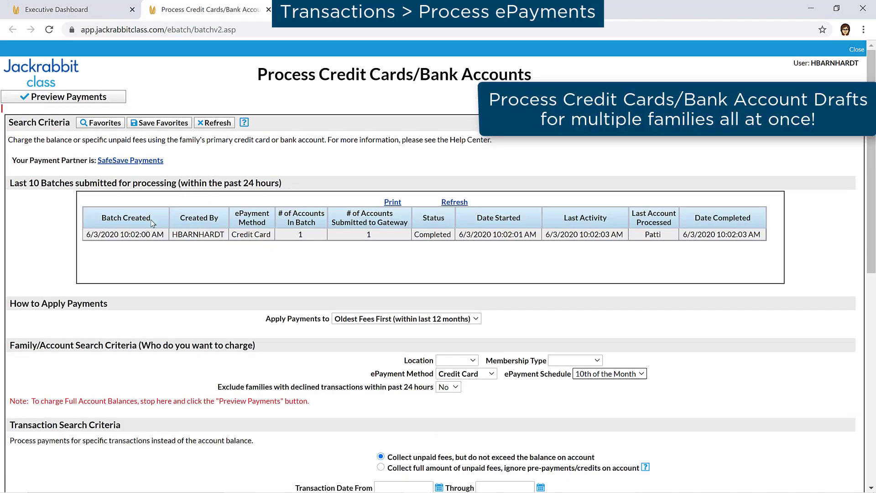
left_click(115, 102)
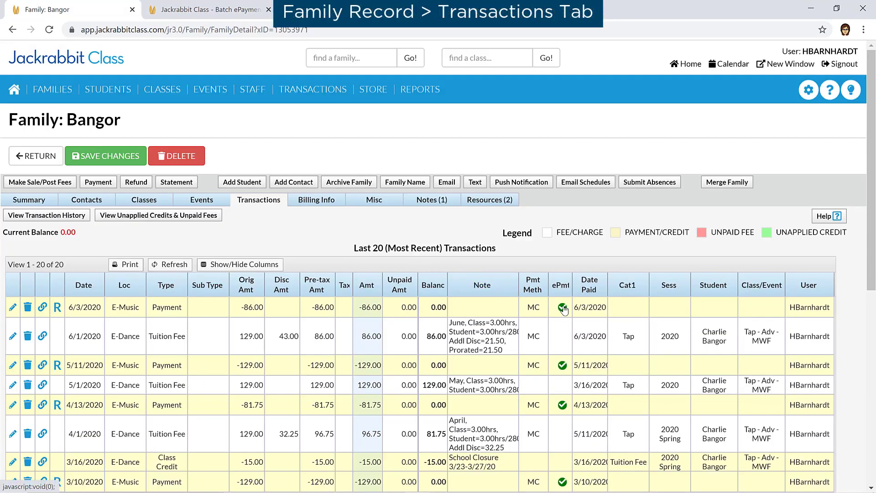
left_click(562, 307)
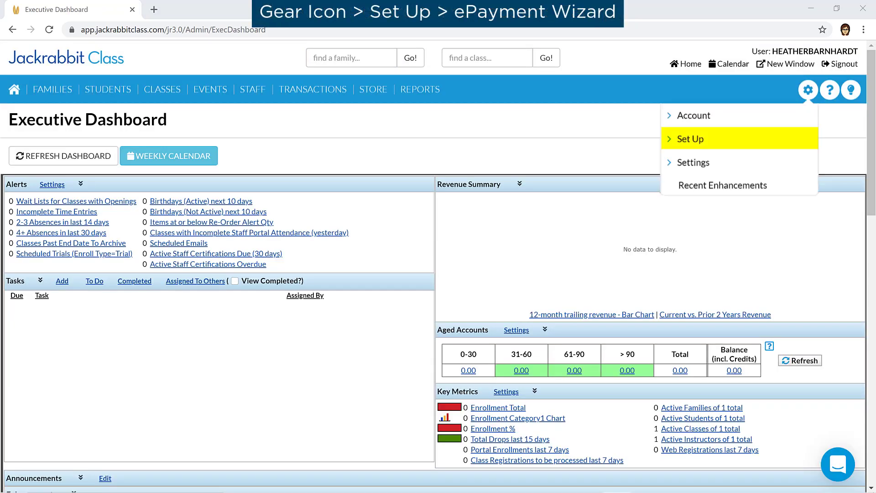
- Launch the ePayment Wizard from Set Up and proceed to selecting a payment partner
left_click(690, 138)
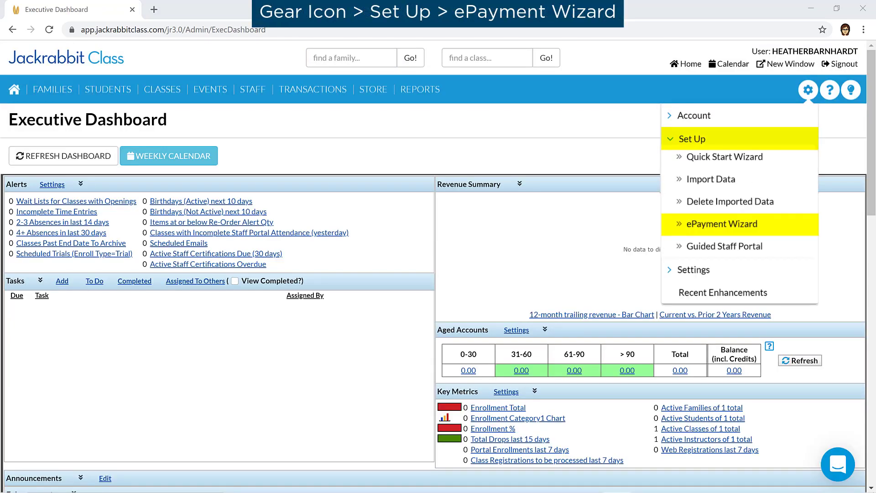
left_click(721, 223)
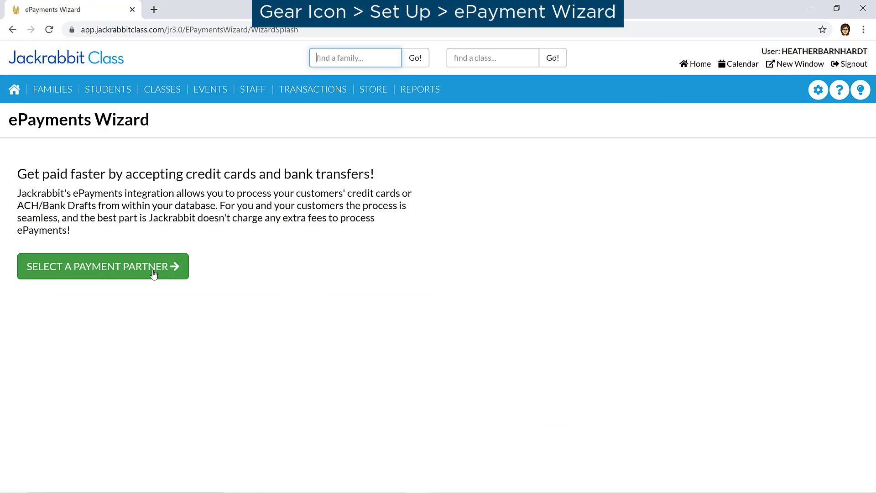
left_click(103, 266)
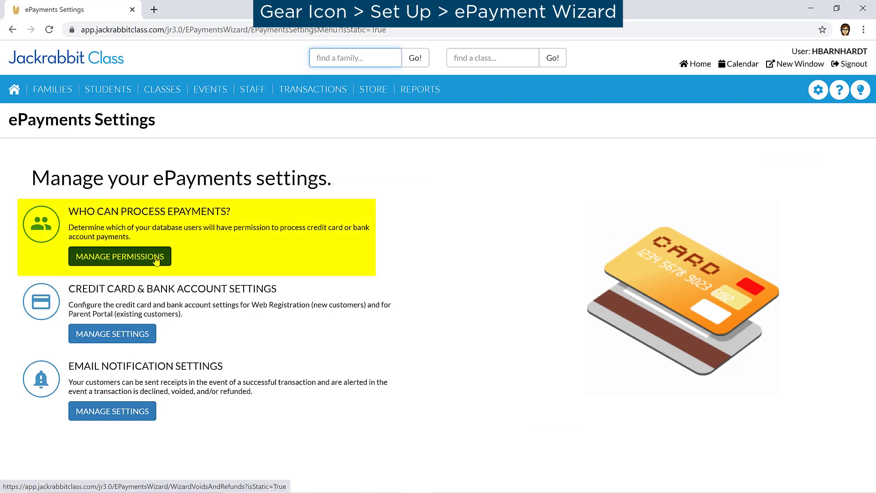
left_click(157, 261)
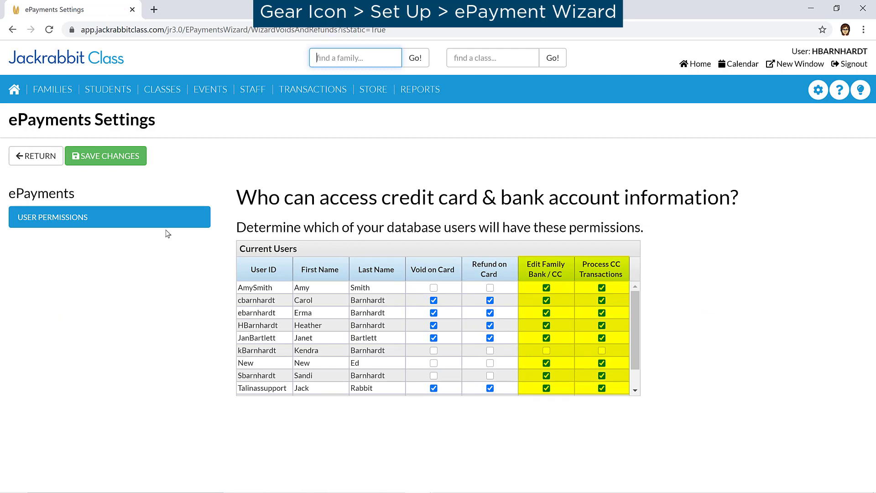
left_click(36, 155)
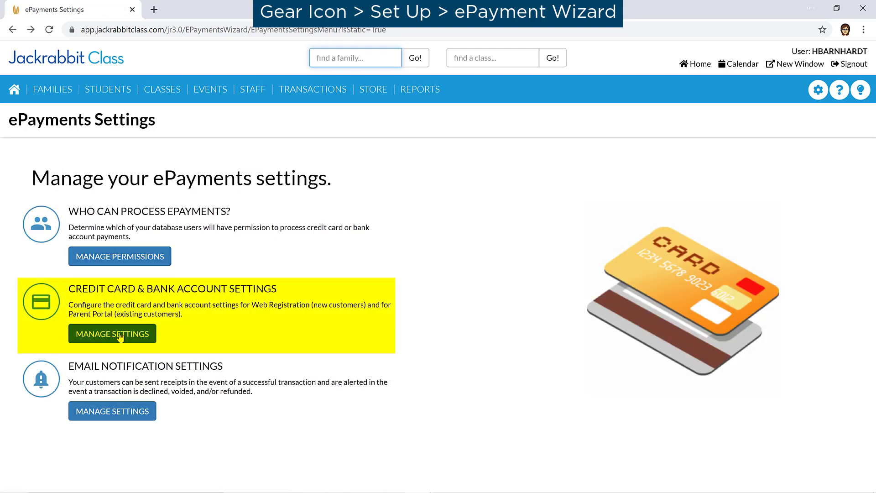
- Uncheck Amex under Cards Accepted and move to Online Registration Settings
left_click(112, 334)
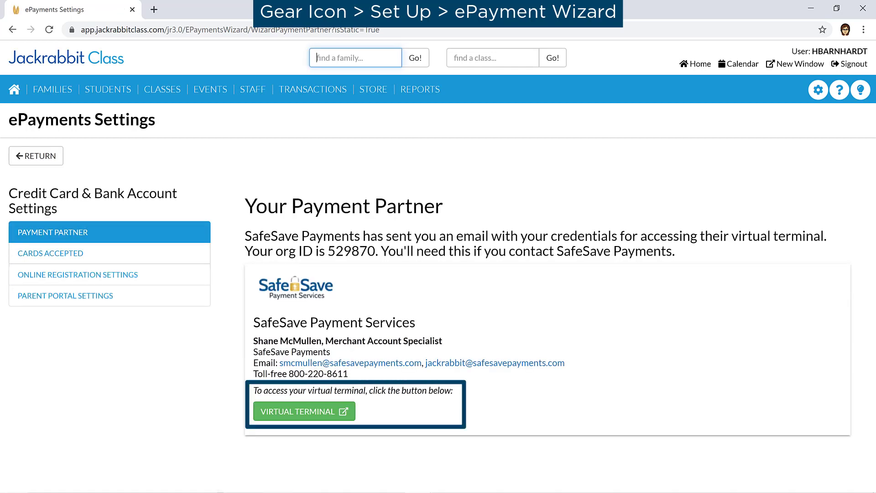
left_click(159, 256)
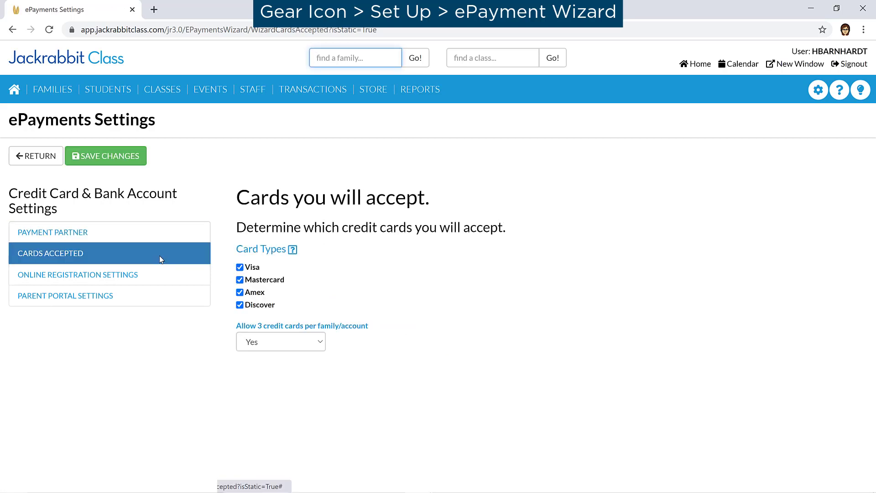
left_click(240, 293)
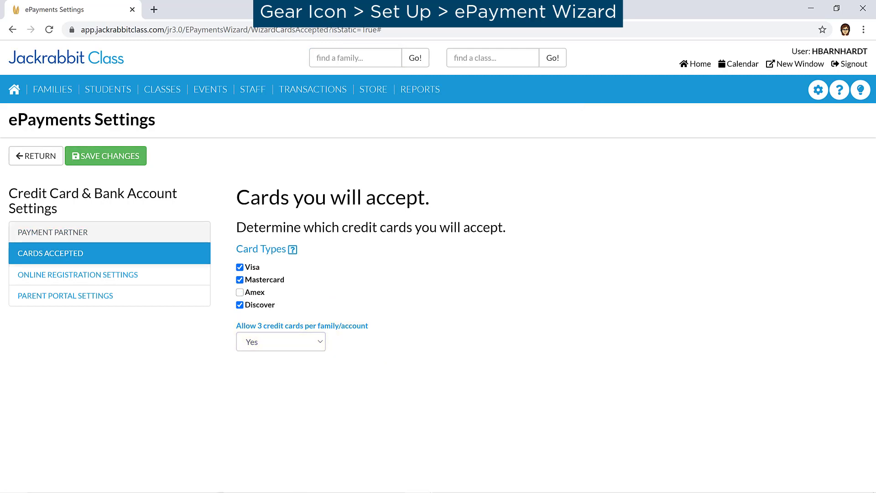
left_click(77, 274)
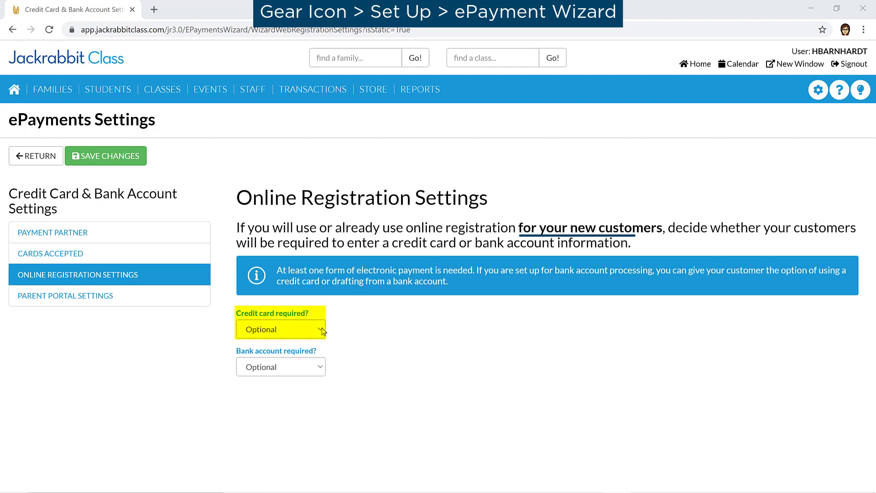
- Set 'Credit card required?' to Yes for online registration and save the changes
left_click(321, 328)
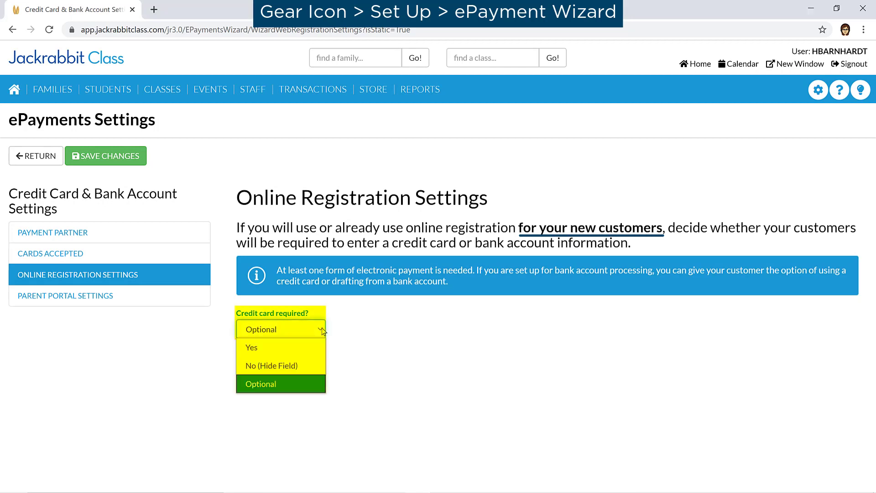
left_click(309, 347)
left_click(96, 158)
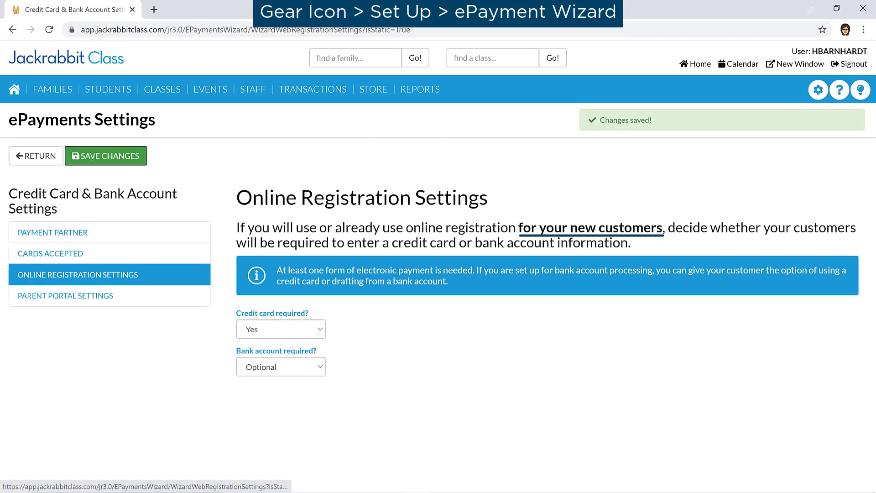
left_click(185, 299)
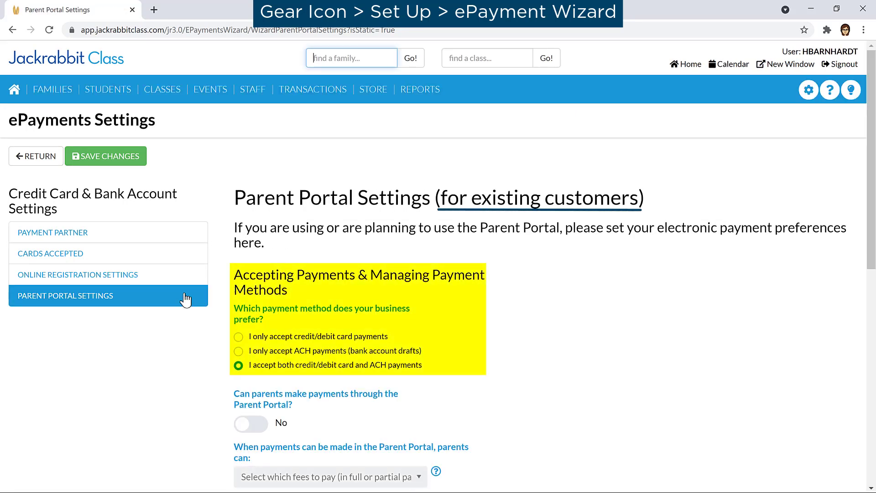
scroll(477, 360, "down", 3)
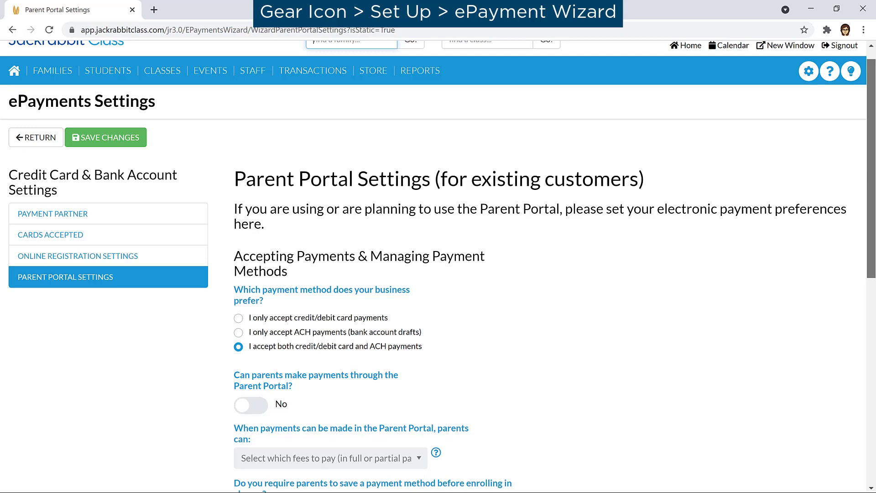
scroll(476, 274, "down", 1)
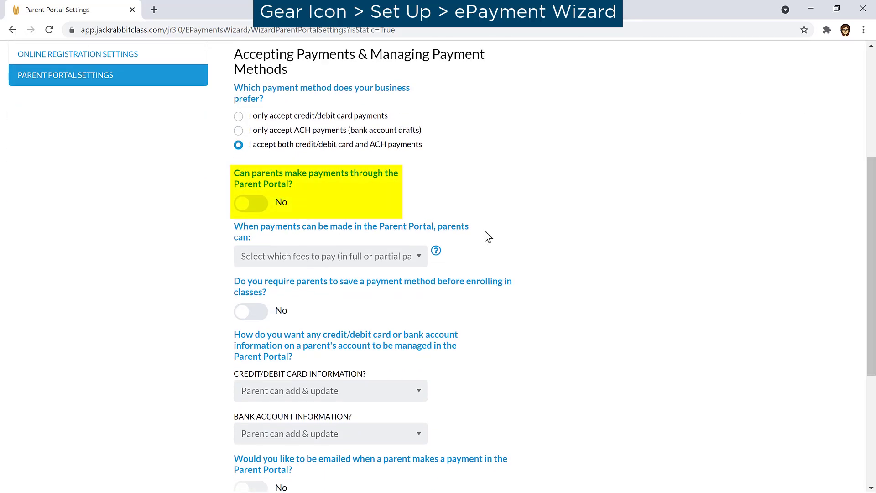
- Allow Parent Portal payments with the 'Change payment amount' option
left_click(258, 206)
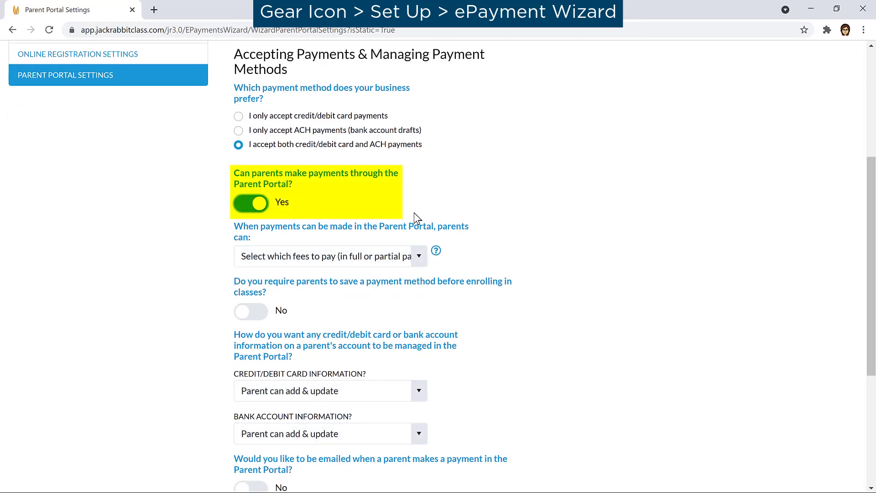
left_click(418, 256)
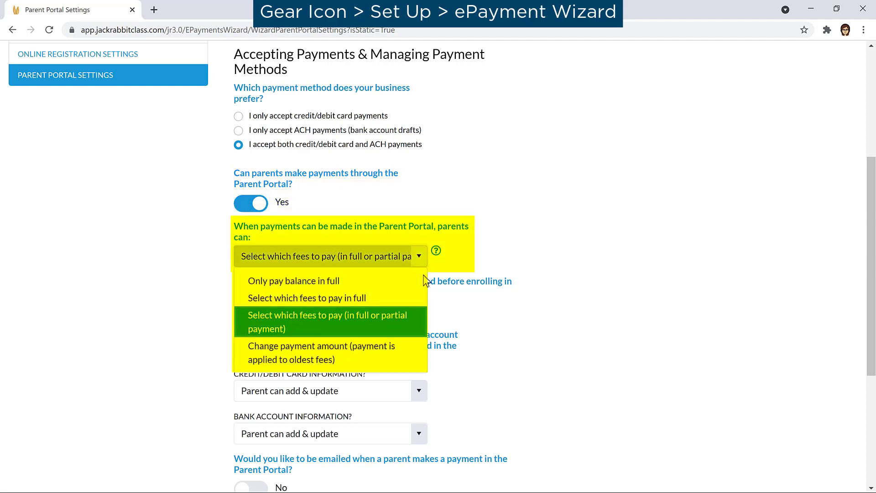
left_click(412, 356)
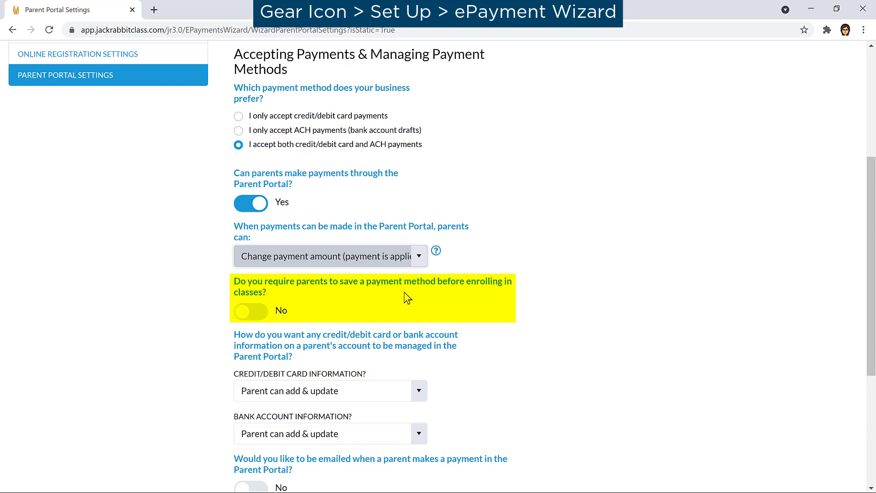
- Require a saved payment method, keep 'Parent can add & update' for cards and bank accounts, enable payment emails
left_click(250, 311)
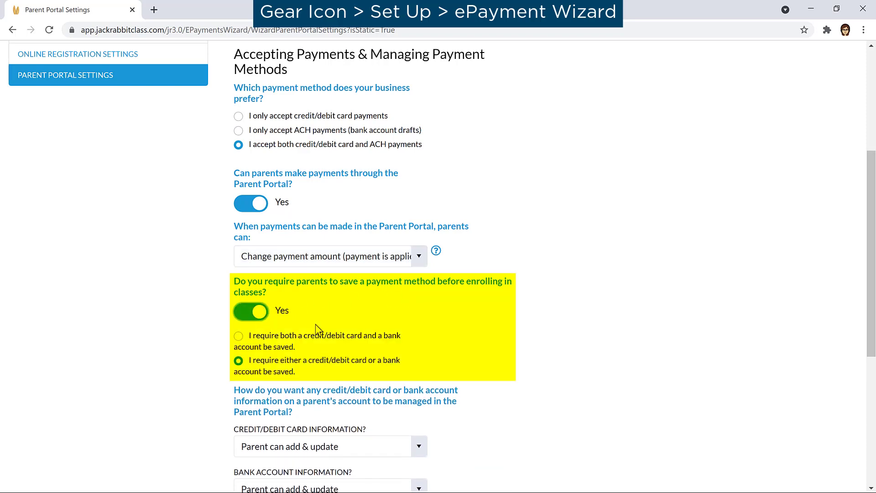
scroll(507, 358, "down", 4)
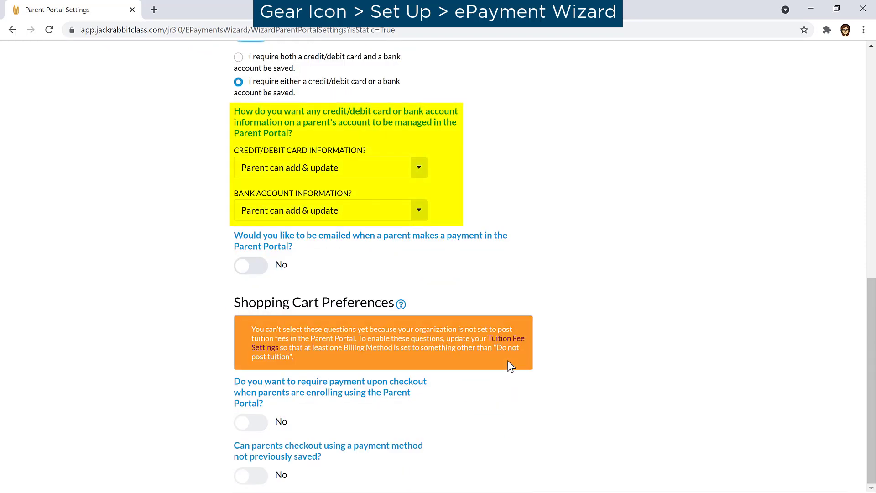
left_click(419, 167)
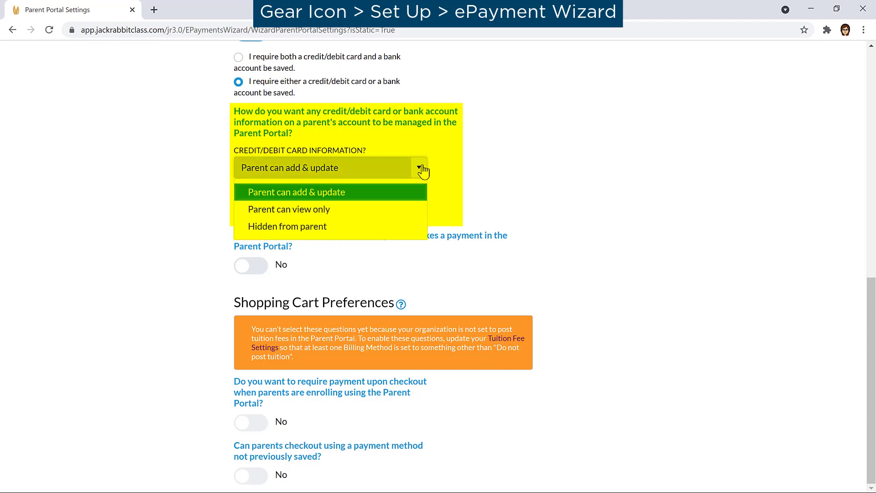
left_click(422, 170)
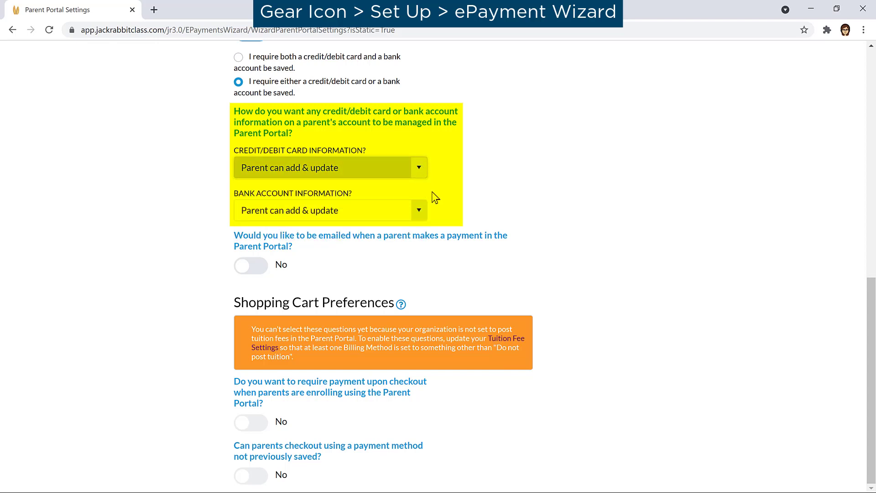
left_click(419, 210)
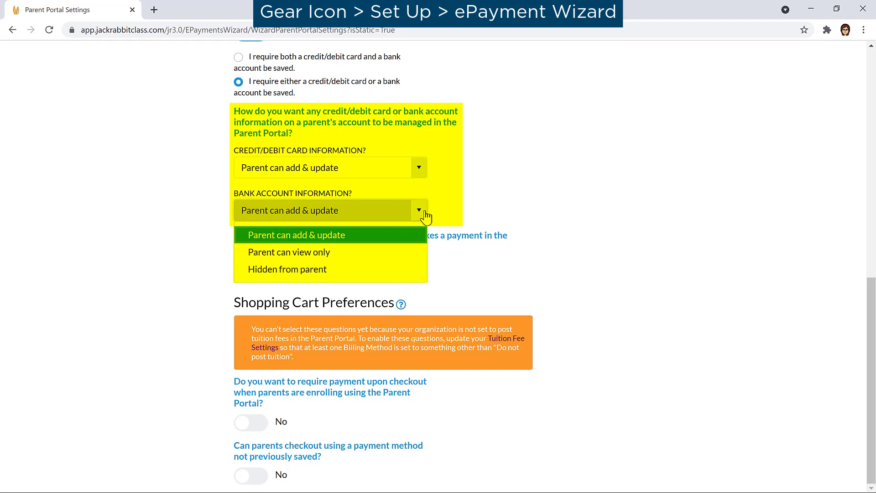
left_click(426, 216)
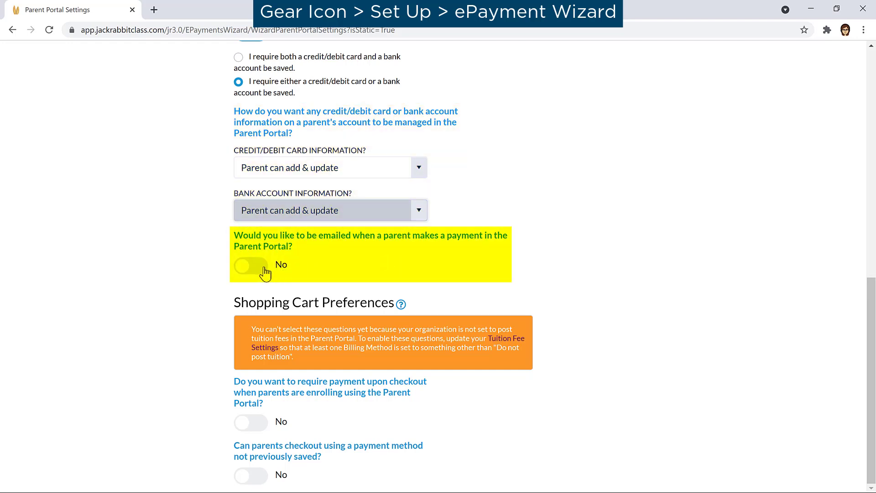
left_click(260, 267)
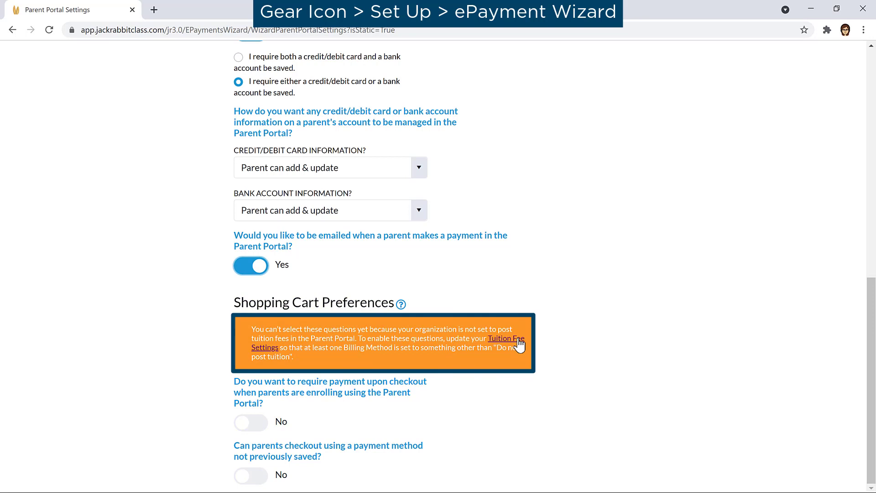
- In Tuition Fee Settings choose 'Post discounted and prorated tuition' for class enrollments
left_click(519, 344)
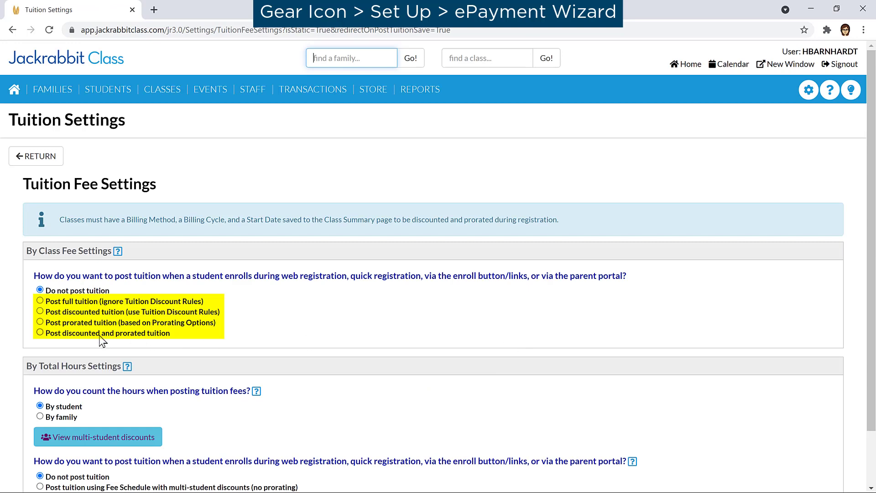
left_click(40, 332)
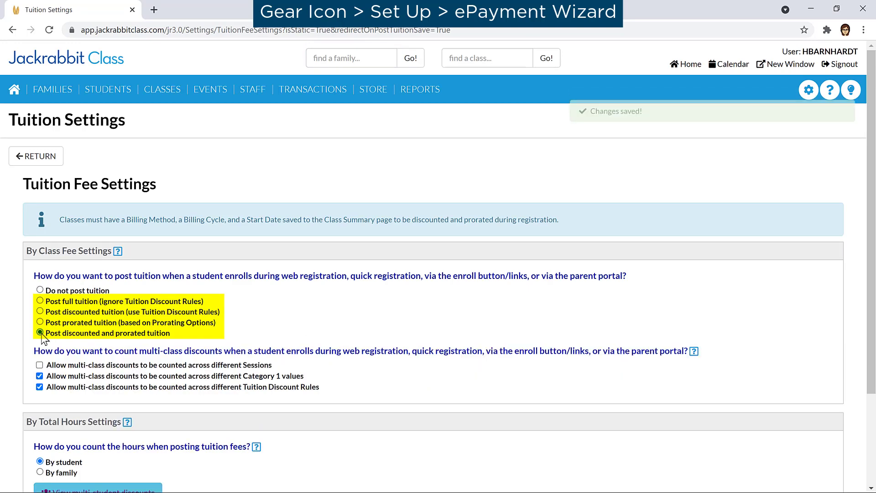
scroll(172, 390, "down", 3)
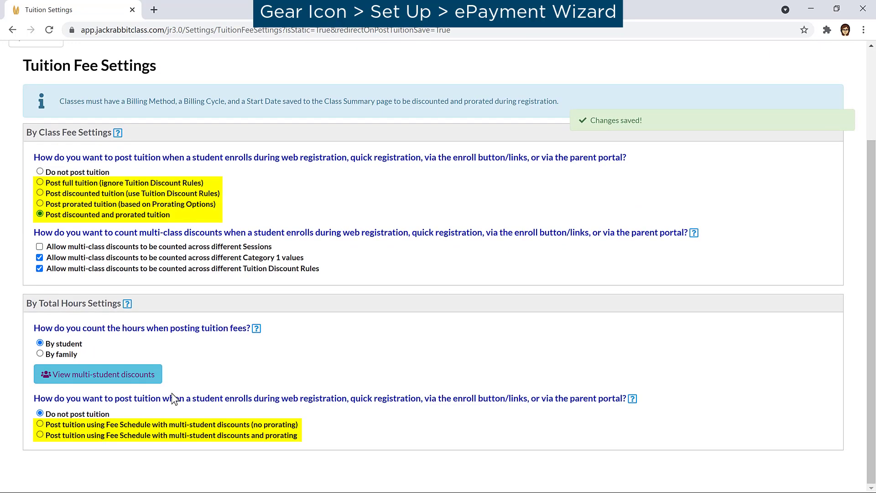
- Post fee-schedule tuition with multi-student discounts, set both shopping cart questions to Yes, and save
left_click(61, 437)
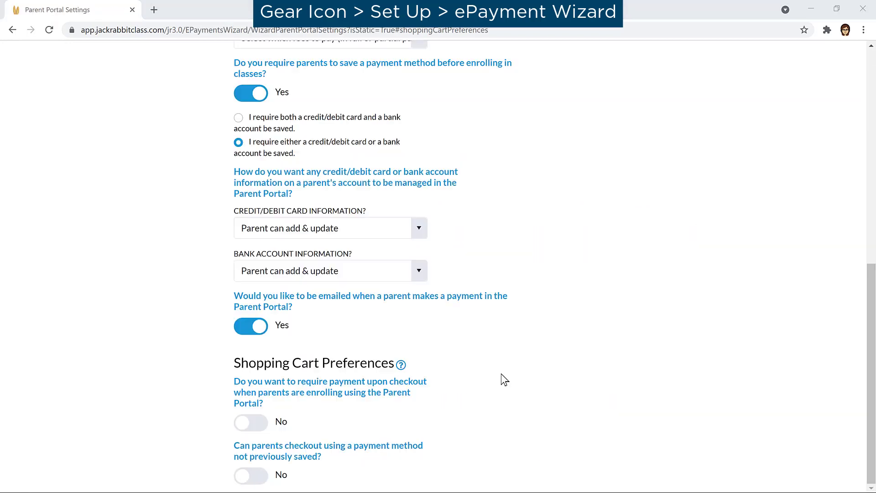
left_click(250, 423)
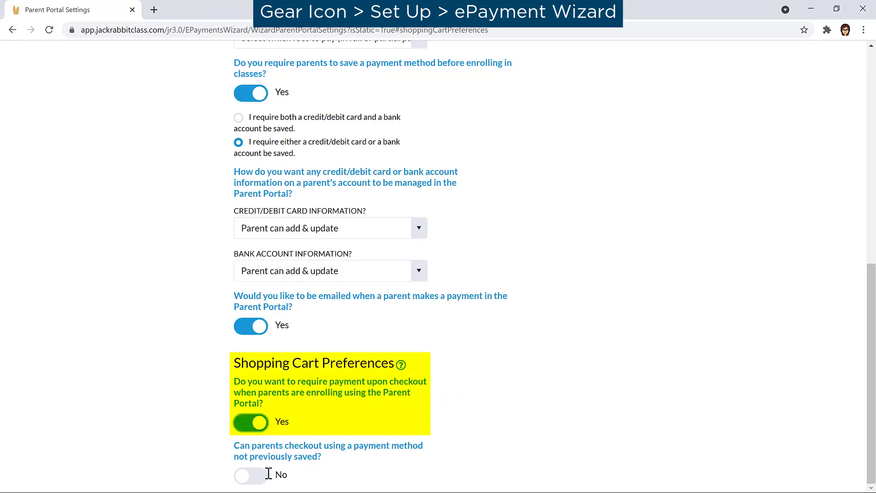
left_click(251, 475)
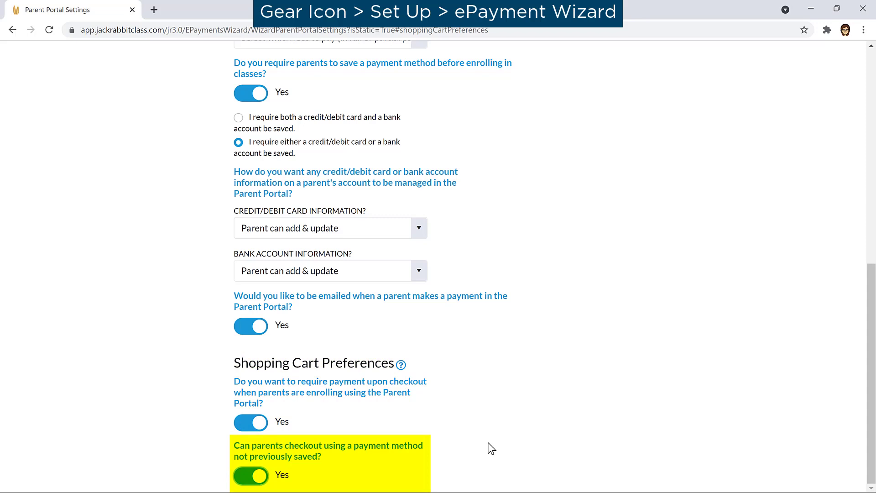
scroll(491, 449, "up", 10)
left_click(105, 156)
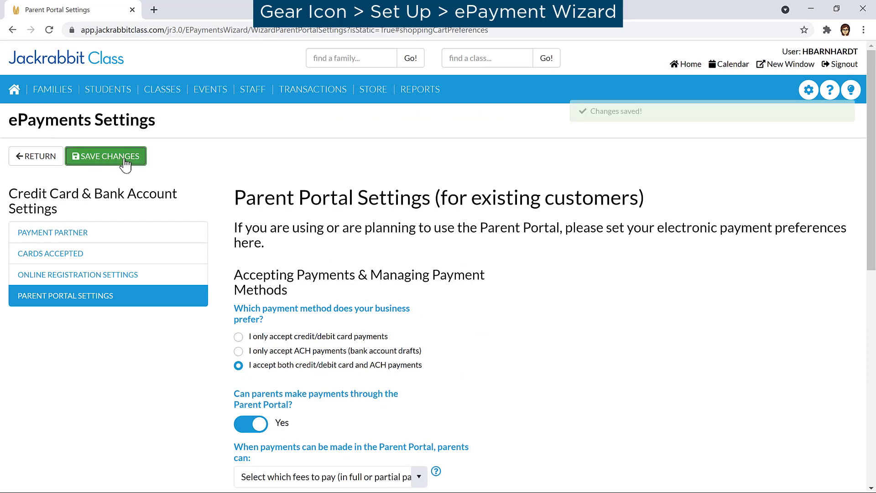
- Review the Approved and Declined Transaction emails, keeping 'Enable this email?' at Yes
left_click(38, 158)
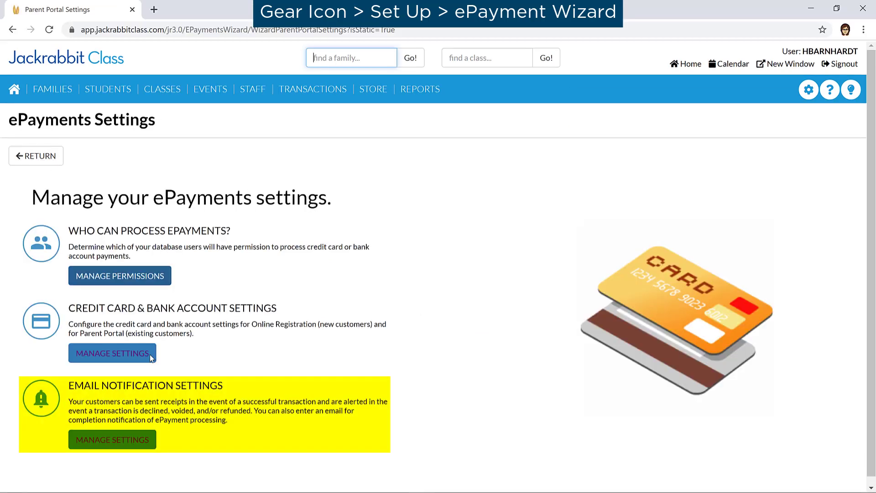
left_click(138, 441)
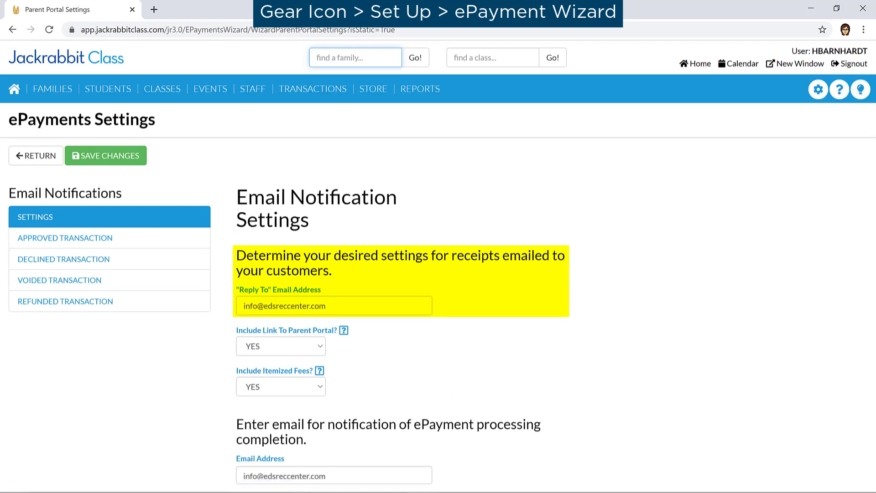
left_click(184, 238)
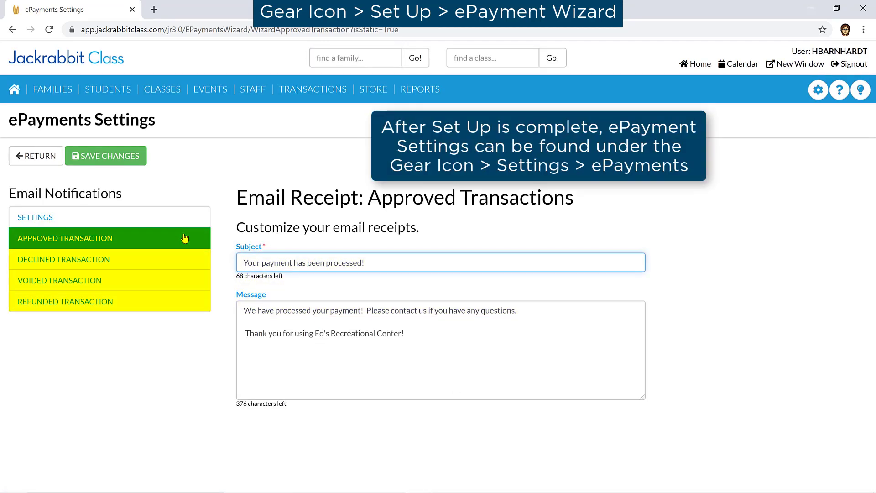
left_click(183, 261)
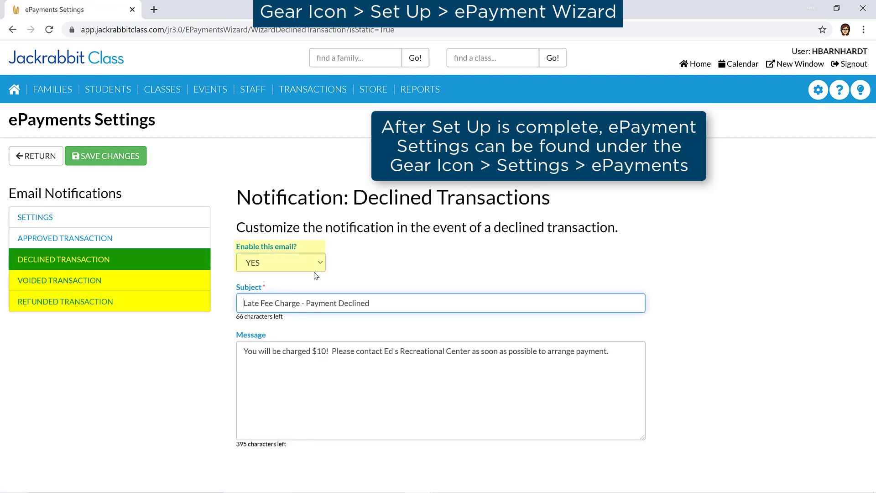
left_click(322, 263)
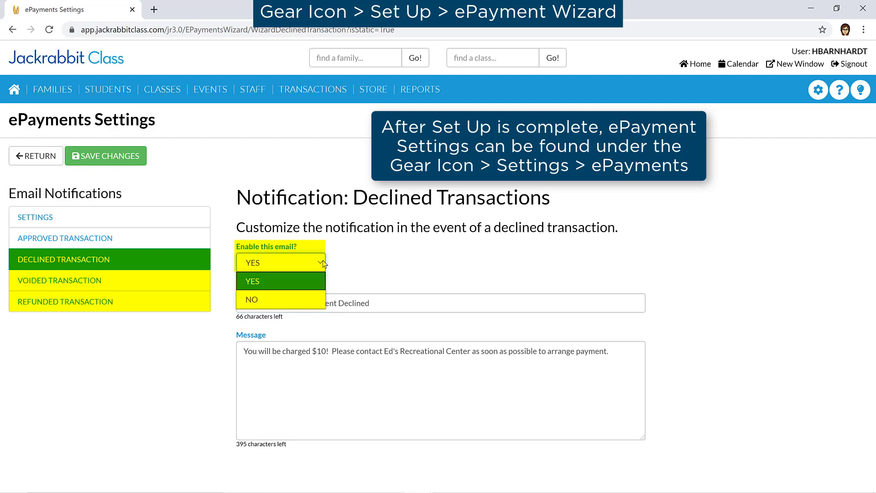
left_click(281, 281)
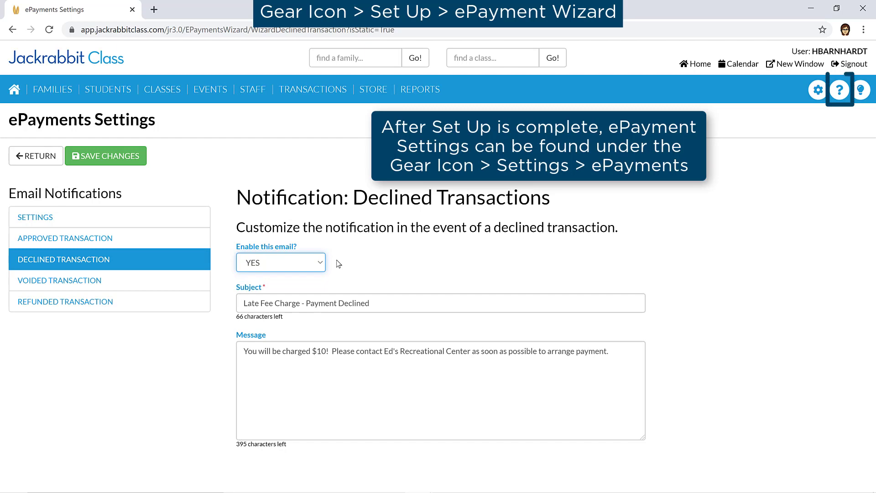